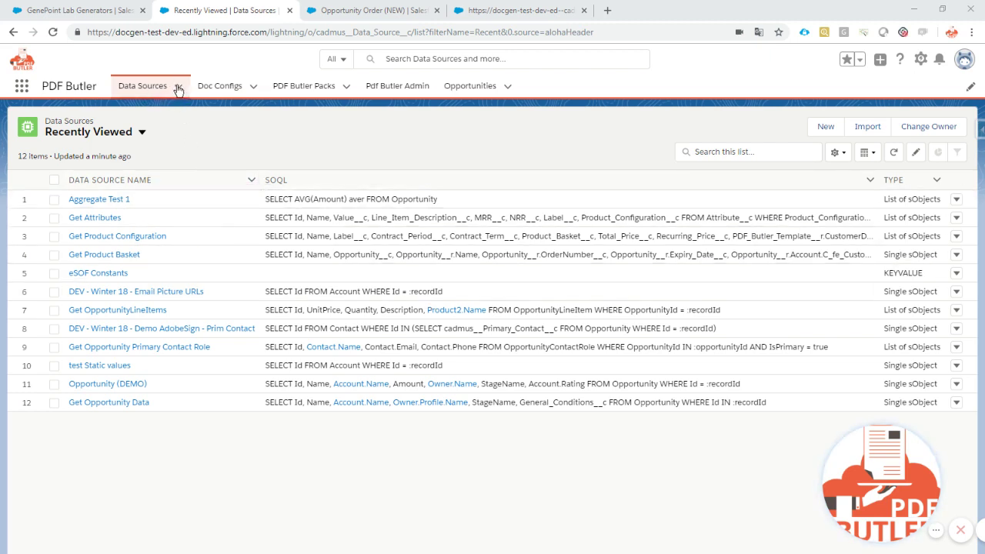
Start a new STATIC VALUES data source and name it 'DEV - Winter 18 - Demo Static Vals'.
left_click(823, 128)
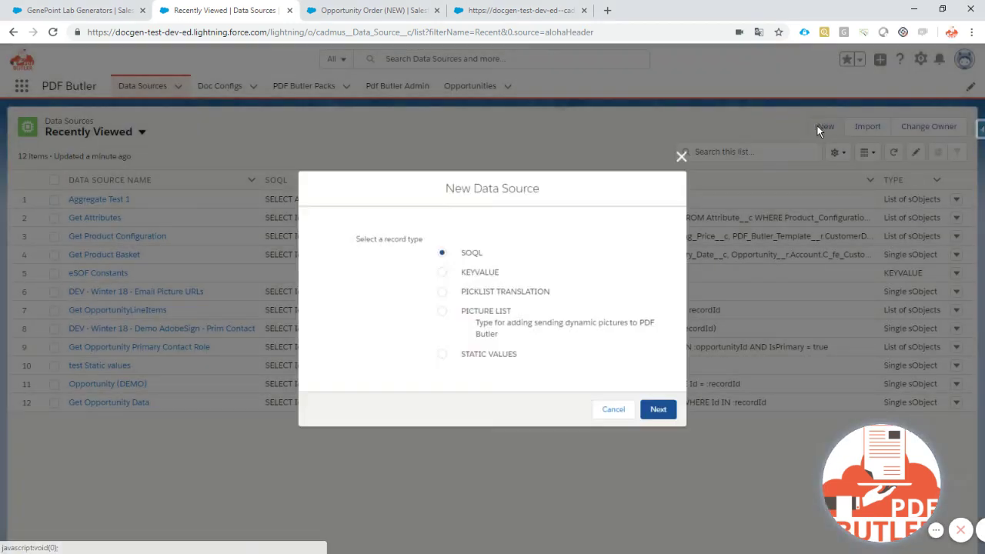
left_click(452, 361)
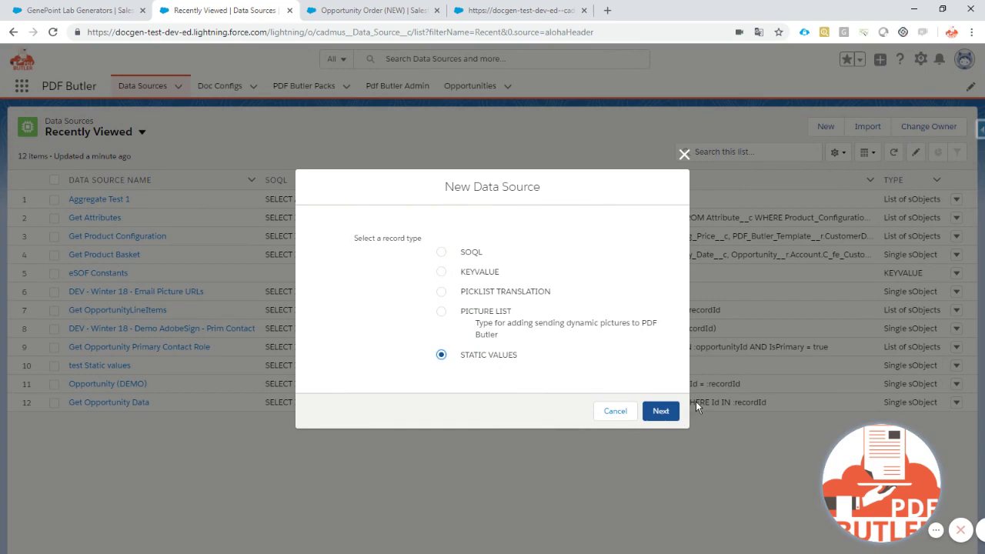
left_click(658, 410)
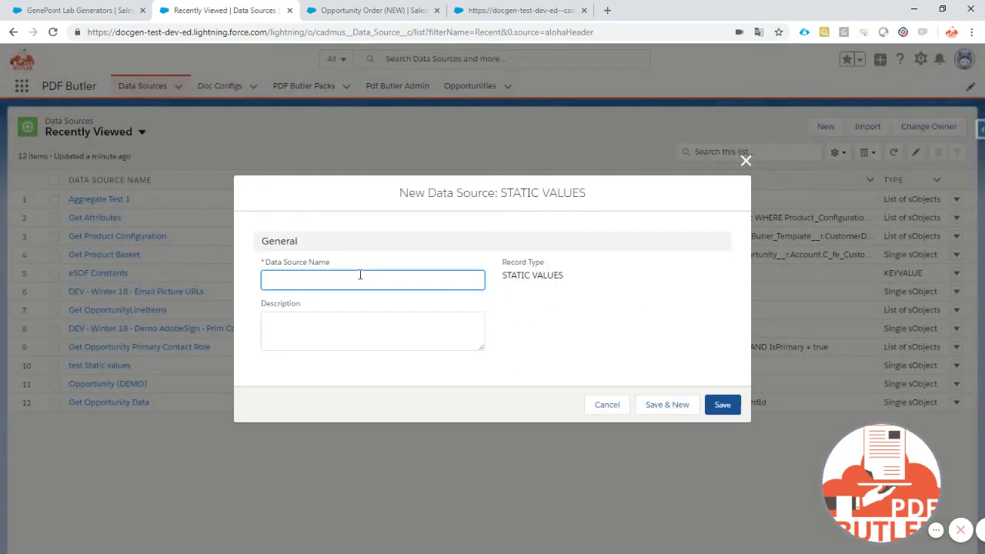
type("DeV - Wintr")
type("18 - Demo Static V")
Save the data source and add a static row with name CompanyName and value PDF Butler.
left_click(723, 407)
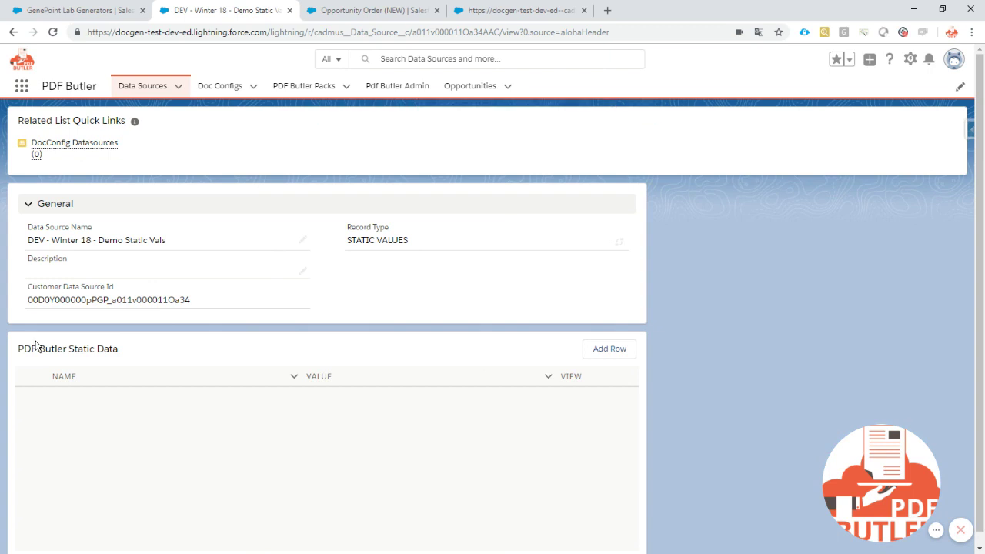
left_click(610, 351)
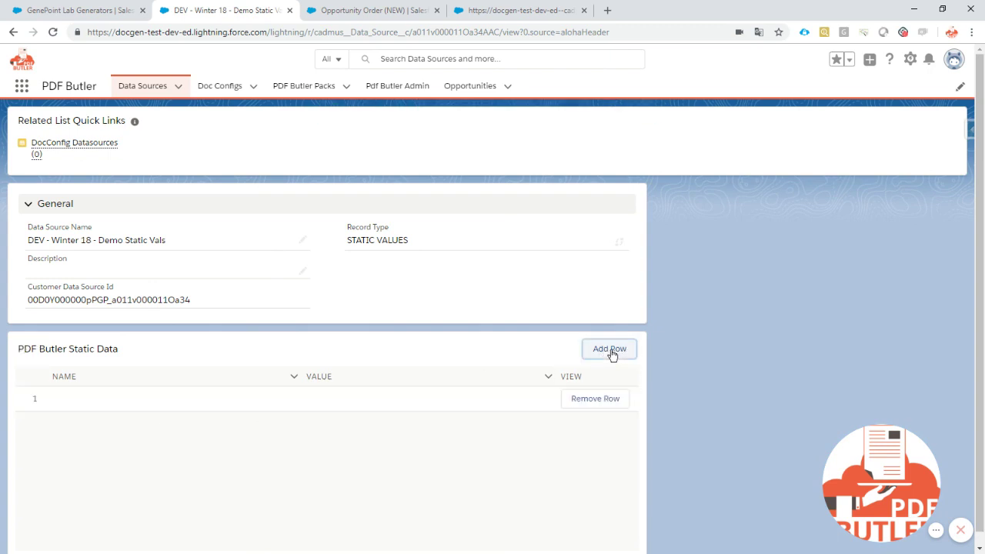
left_click(291, 401)
left_click(291, 400)
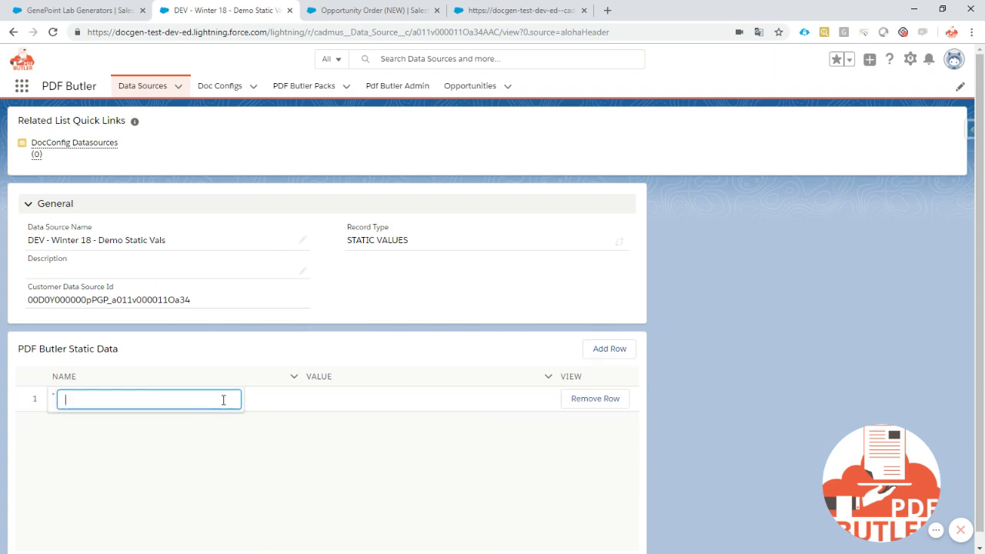
type("C")
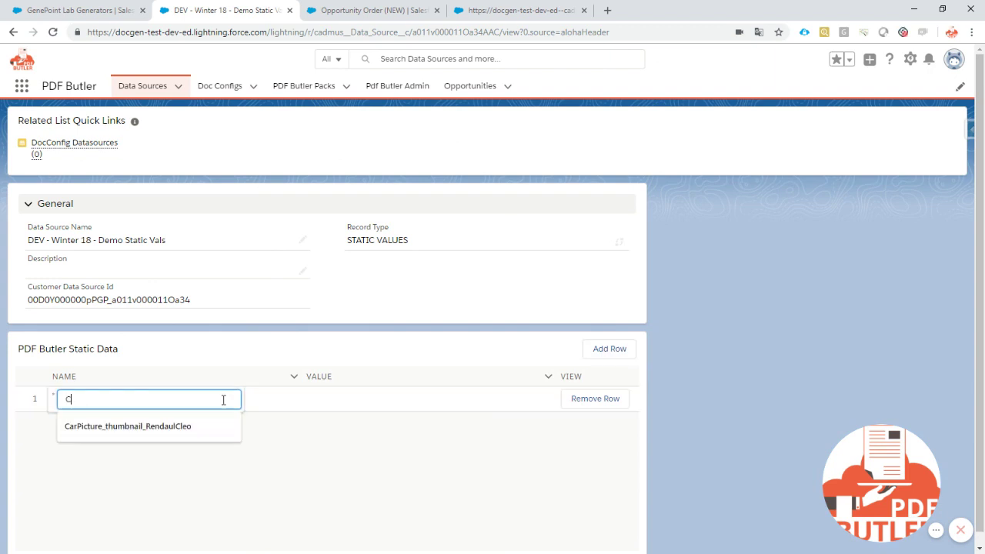
type("ompanyName")
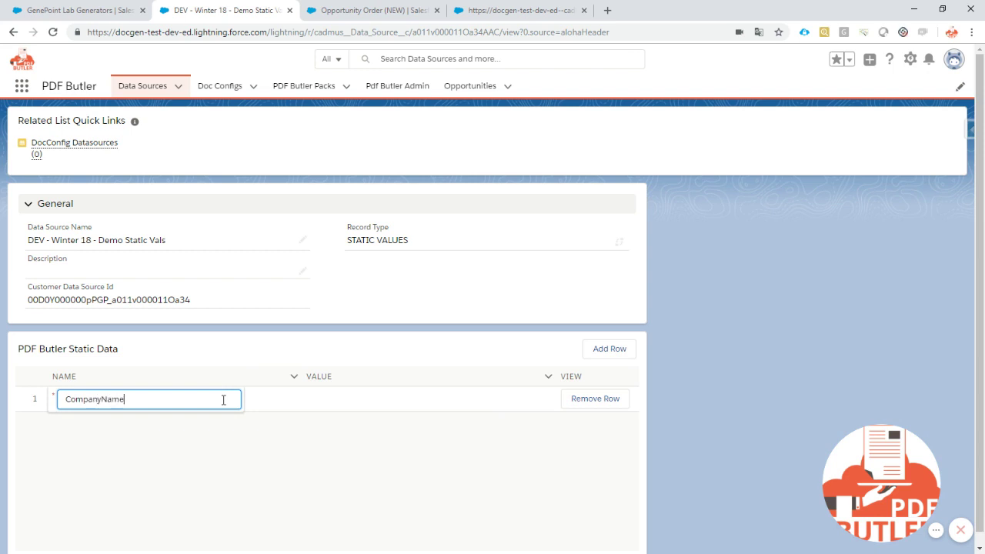
left_click(538, 401)
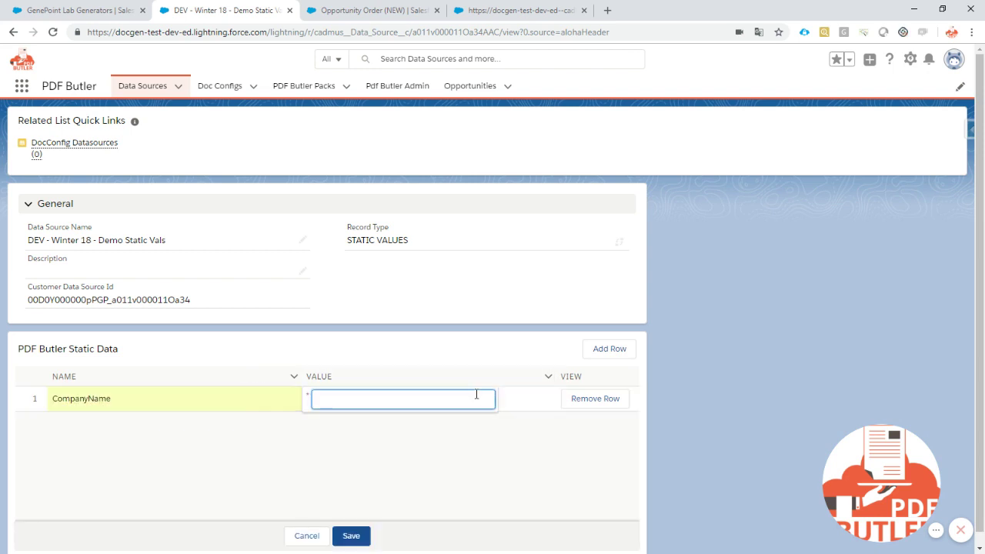
type("PDF Butler")
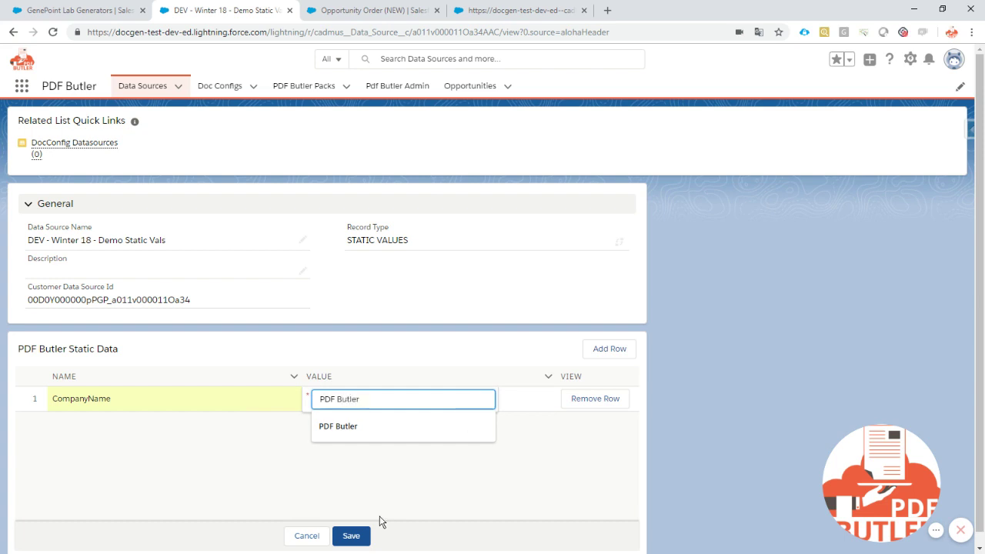
left_click(351, 535)
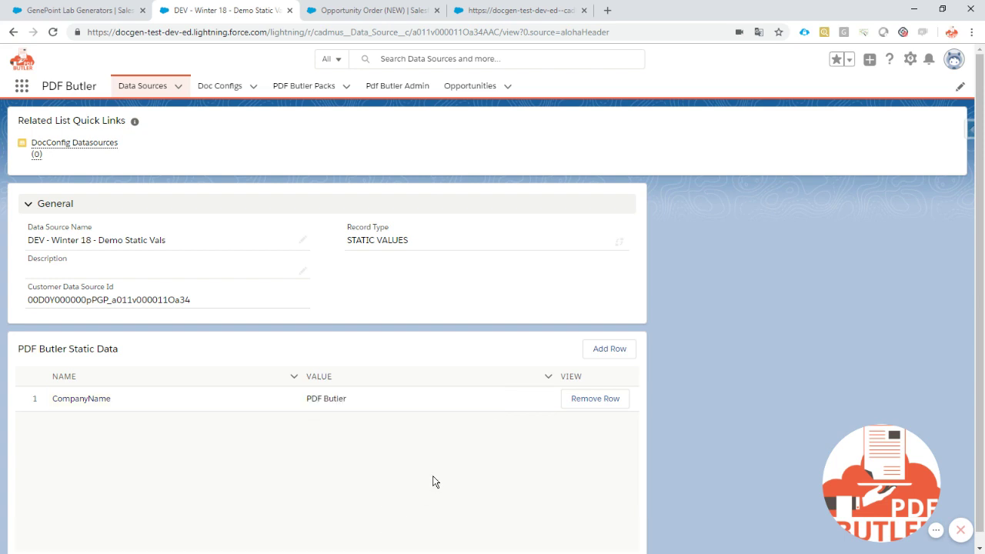
left_click(609, 350)
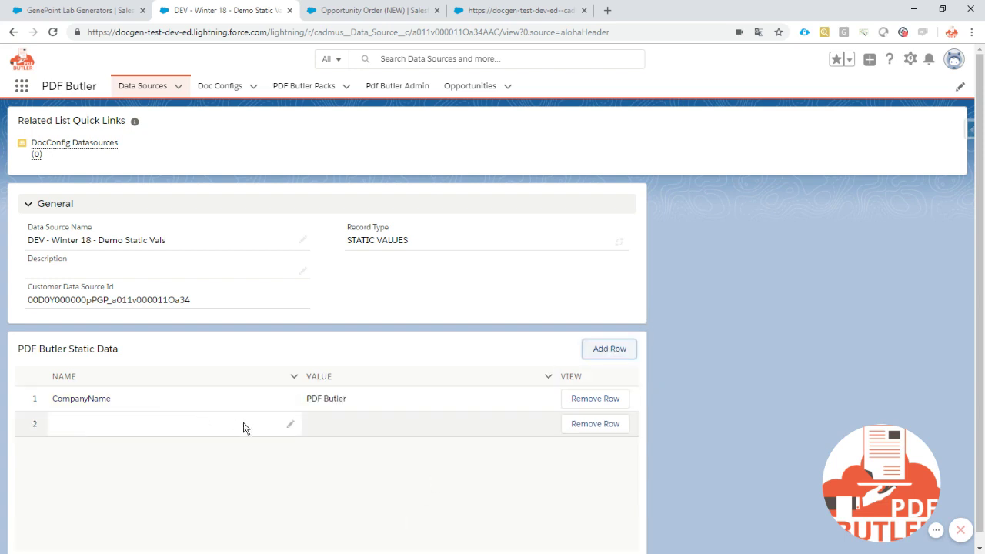
left_click(291, 425)
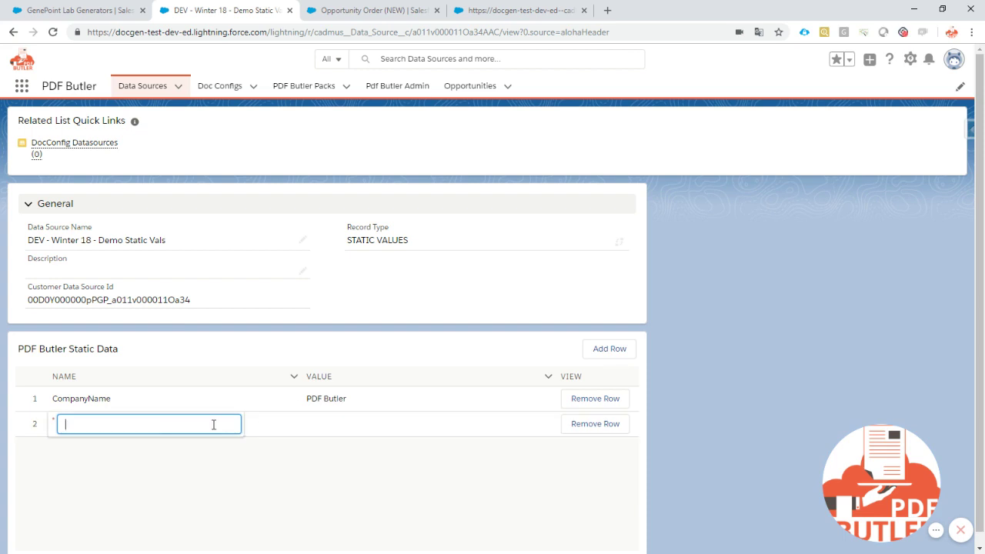
type("W")
key("BackSpace")
type("CompanyWebSite")
left_click(542, 425)
type("htt")
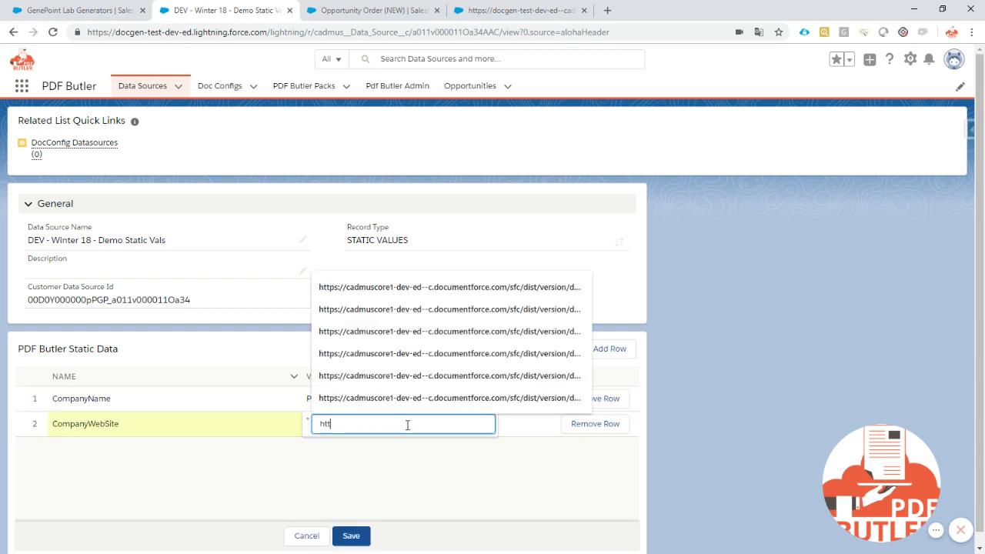
type("ps://ww")
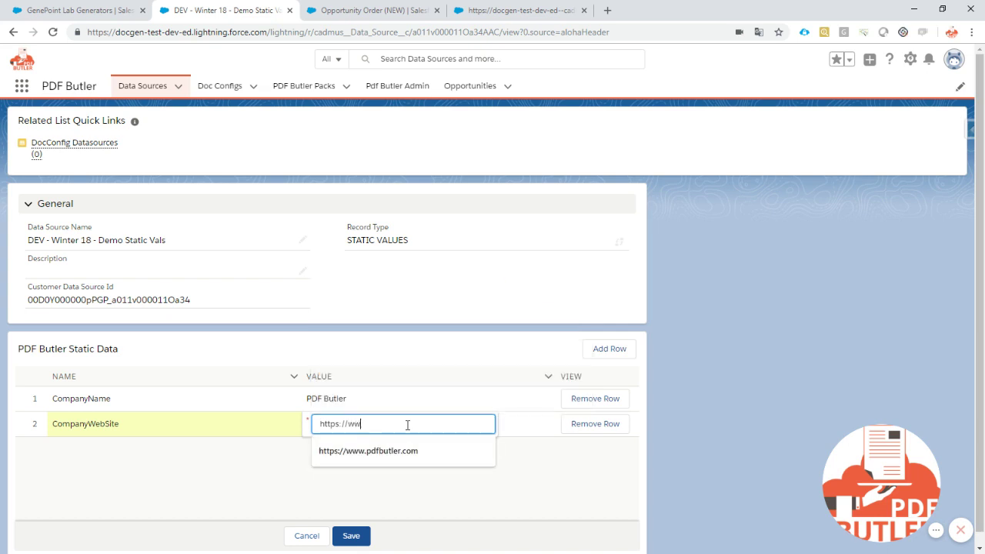
type("w")
left_click(422, 451)
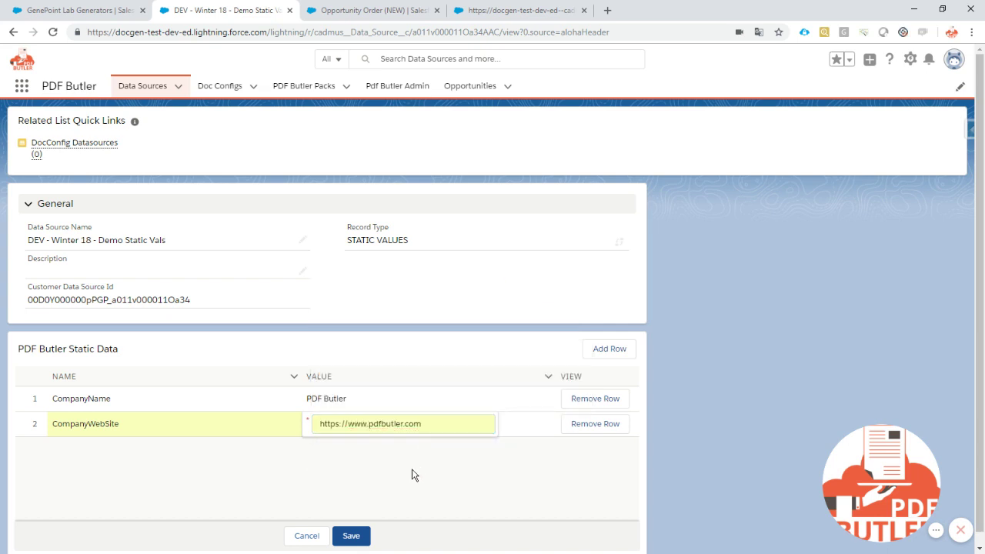
left_click(351, 539)
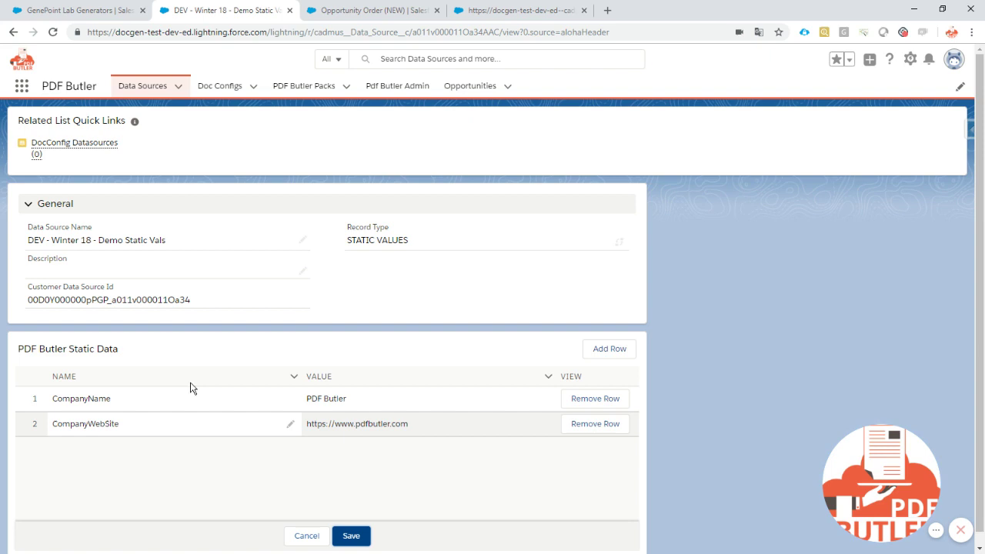
Add the 'DEV - Winter 18 - Demo Static Vals' data source to the configurator with two field entries.
left_click(508, 15)
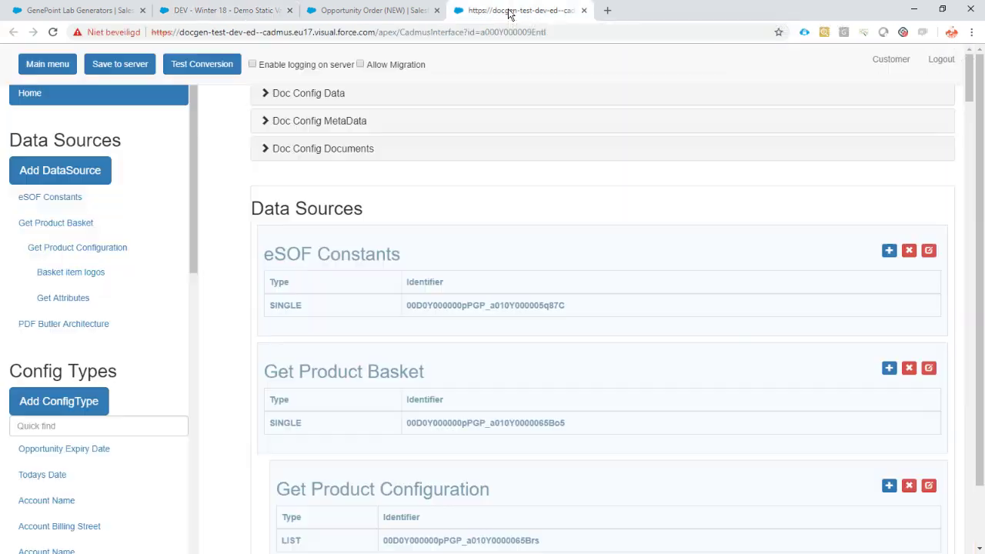
left_click(87, 178)
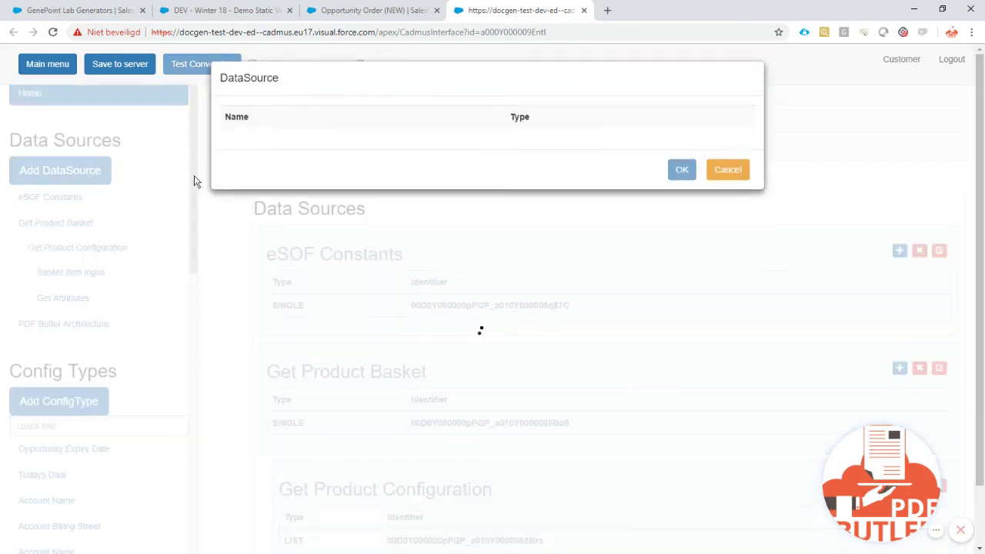
left_click(337, 151)
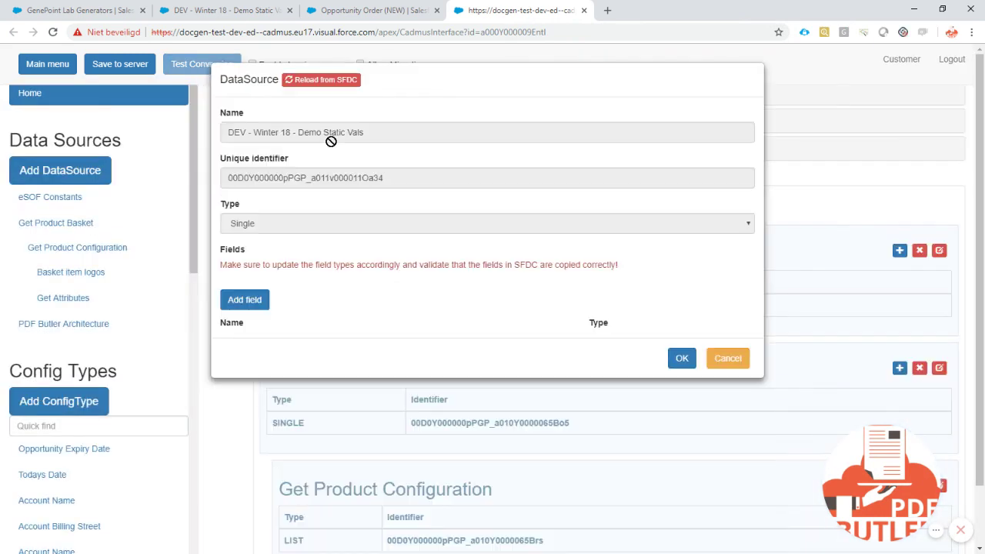
left_click(244, 300)
left_click(245, 300)
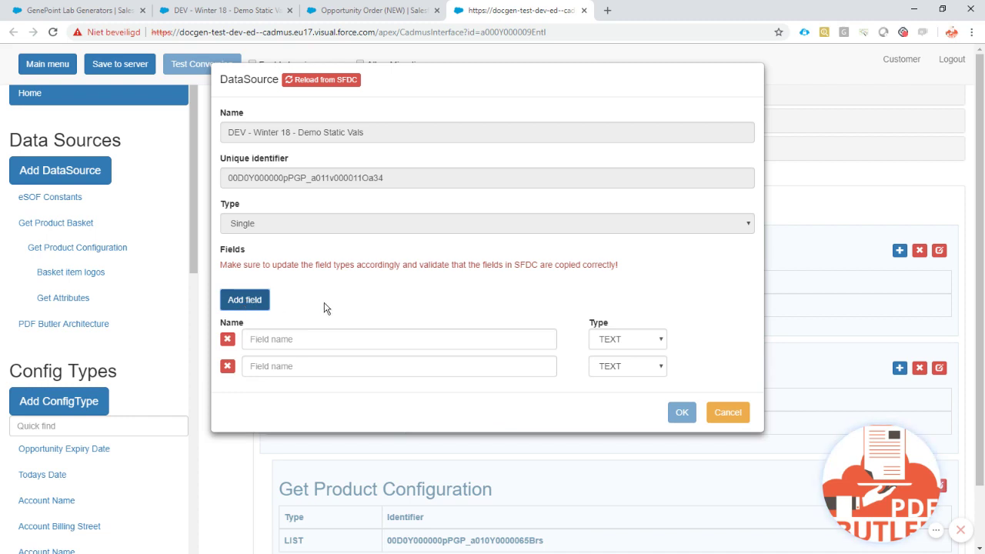
Name the two fields CompanyName and CompanyWebSite, copied from the record, and confirm the data source.
left_click(231, 14)
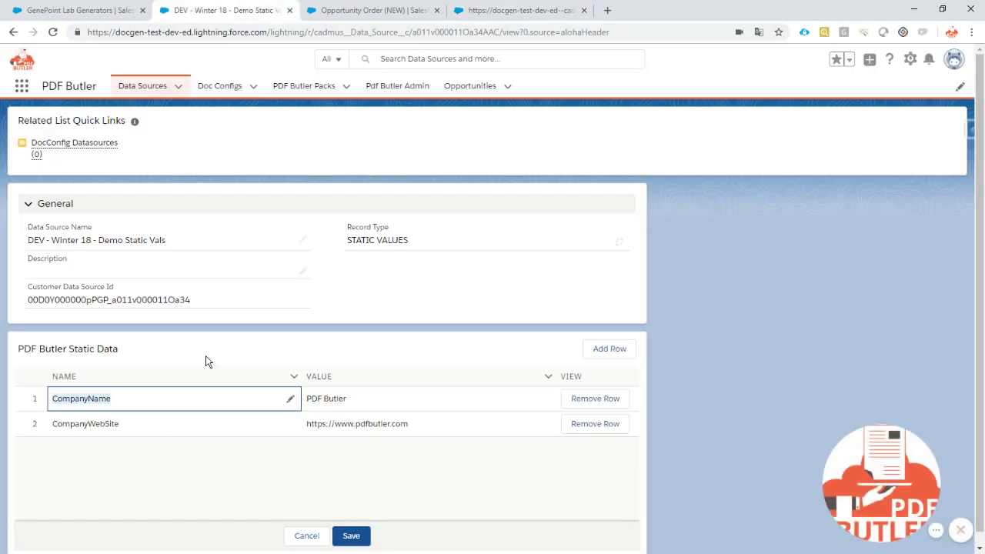
left_click(516, 10)
left_click(290, 338)
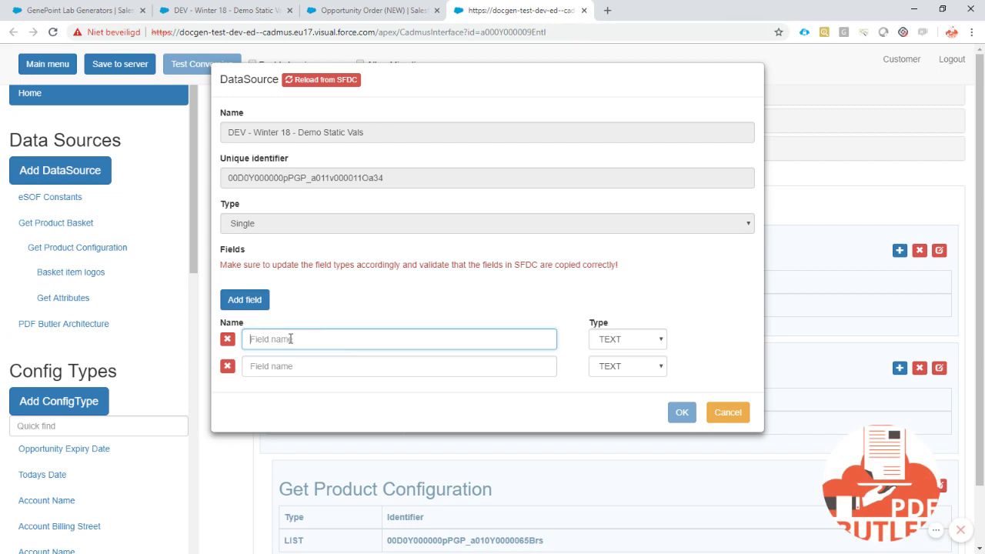
type("CompanyName")
left_click(228, 17)
double_click(90, 424)
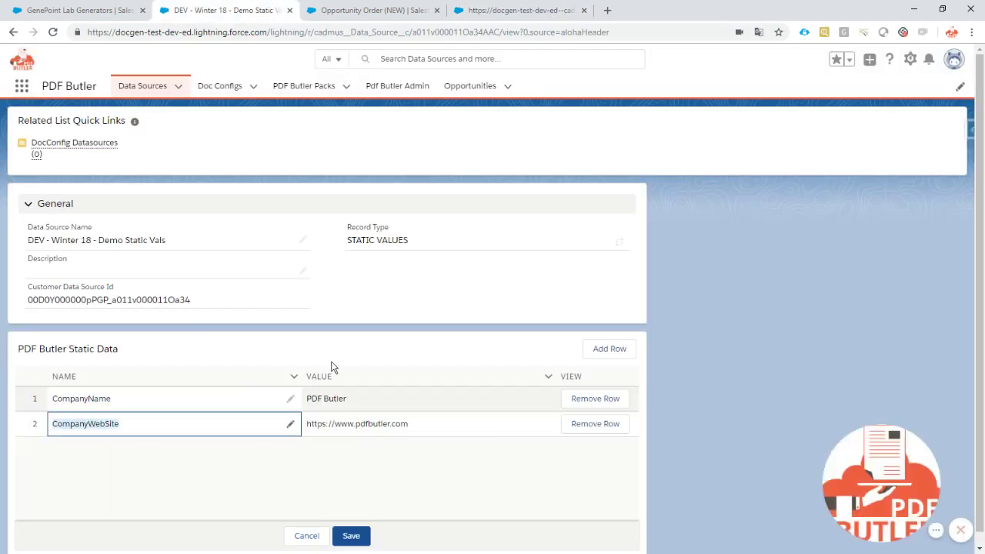
key("ctrl+c")
left_click(539, 10)
left_click(337, 367)
key("ctrl+v")
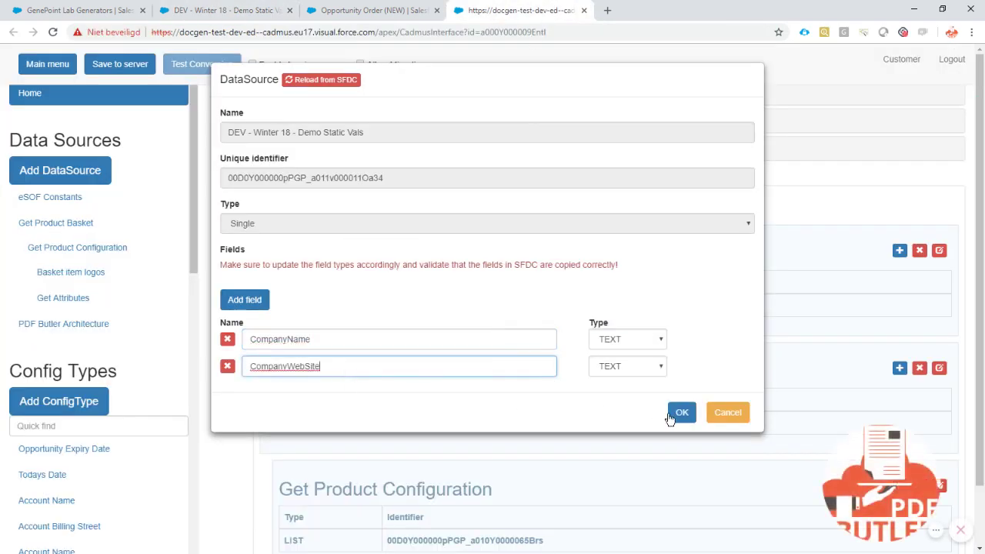
left_click(680, 413)
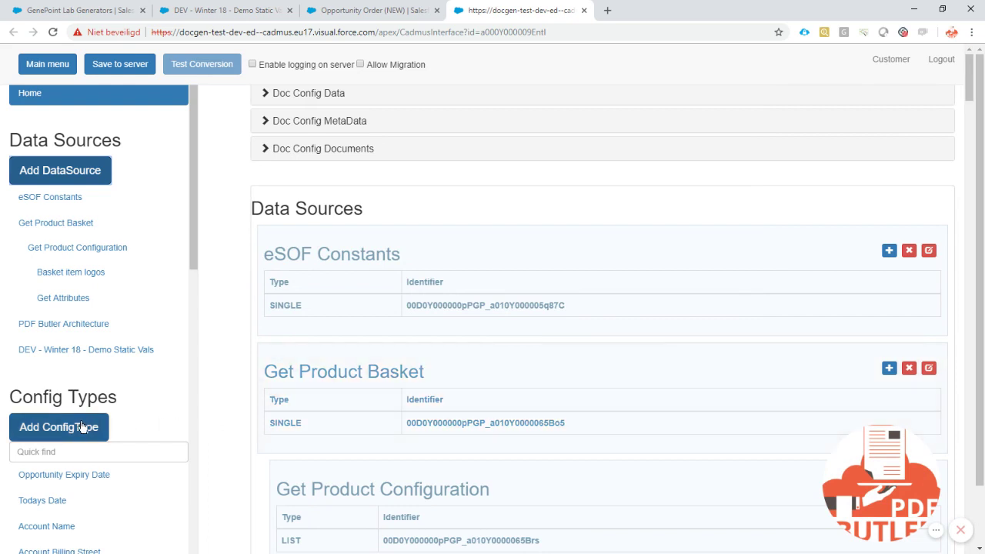
Create a config type with datasource 'DEV - Winter 18 - Demo Static Vals' and field CompanyName.
left_click(83, 427)
left_click(260, 225)
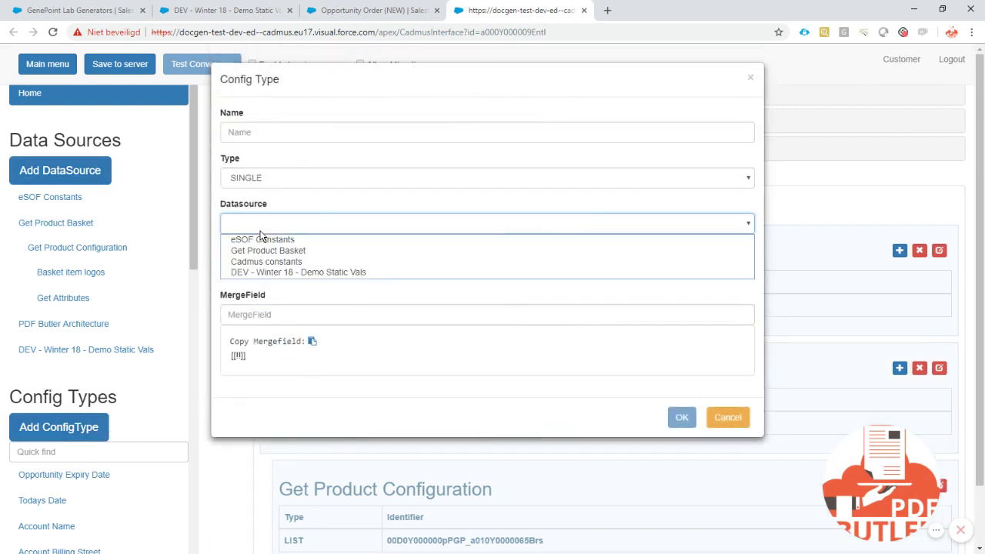
left_click(340, 274)
left_click(318, 271)
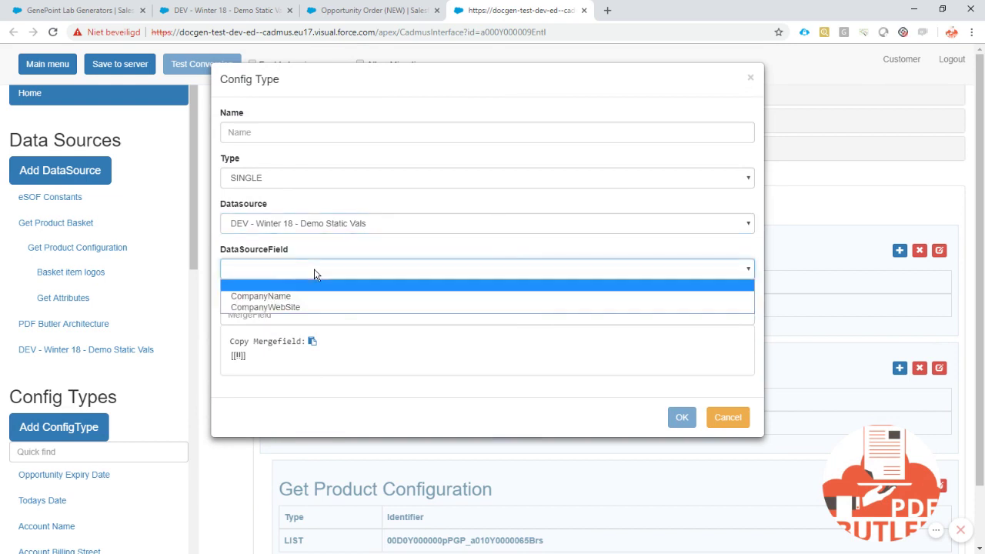
left_click(303, 301)
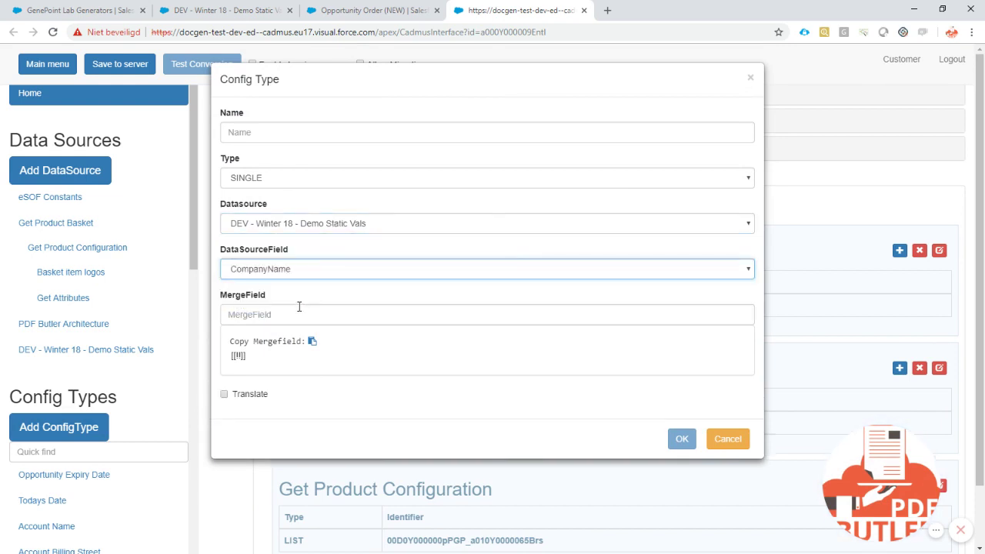